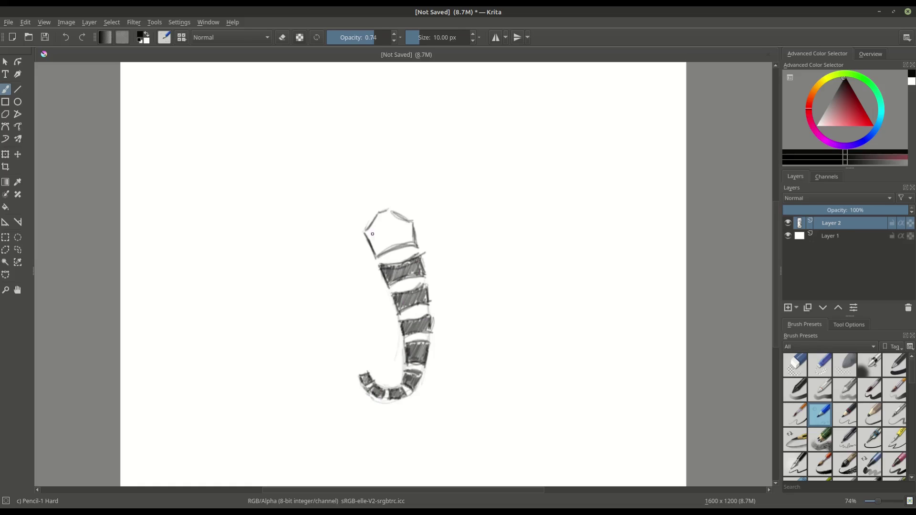
Hatch the head segment, then draw the right pincer's arc and shade it with hatching
{"action": "mouse_move", "coordinate": [370, 250]}
{"action": "left_mouse_down"}
{"action": "mouse_move", "coordinate": [410, 215]}
{"action": "mouse_move", "coordinate": [401, 212]}
{"action": "left_mouse_up"}
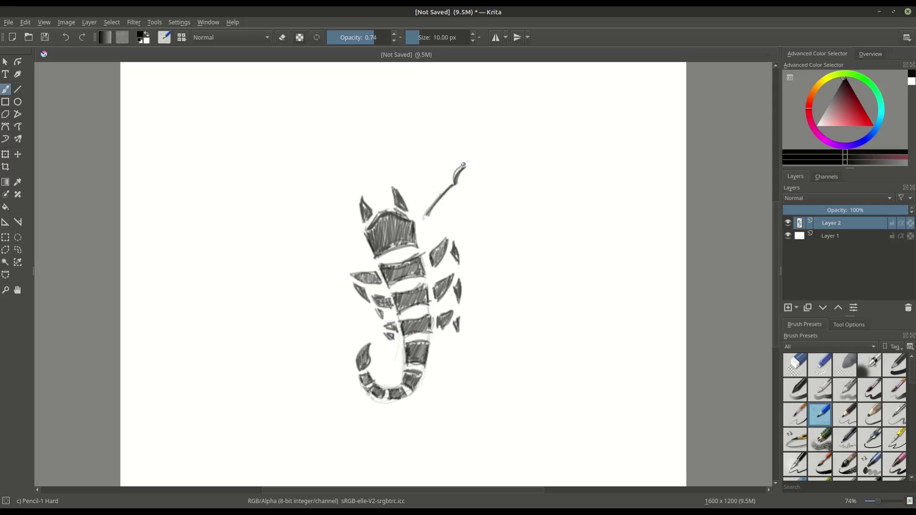
{"action": "mouse_move", "coordinate": [485, 150]}
{"action": "left_mouse_down"}
{"action": "mouse_move", "coordinate": [511, 199]}
{"action": "mouse_move", "coordinate": [424, 224]}
{"action": "left_mouse_up"}
{"action": "left_click_drag", "start_coordinate": [429, 164], "coordinate": [441, 176]}
{"action": "left_click_drag", "start_coordinate": [440, 209], "coordinate": [504, 180]}
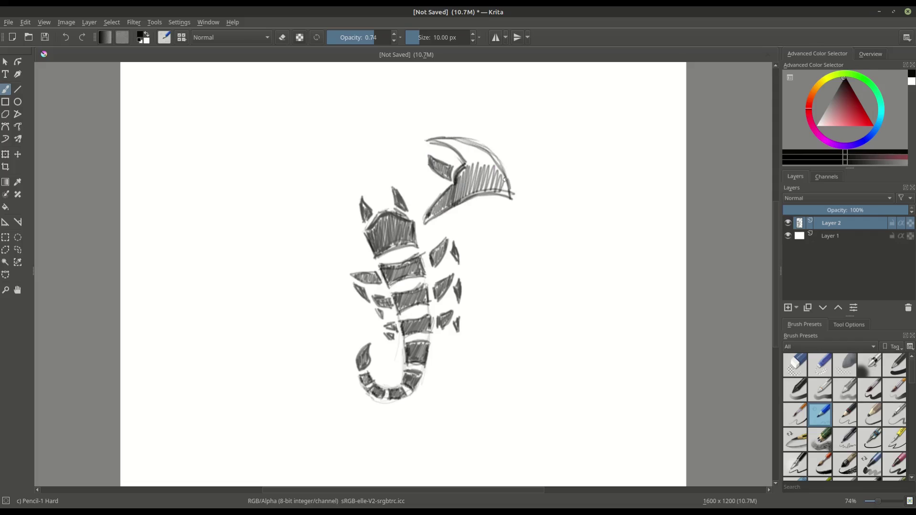
{"action": "left_click_drag", "start_coordinate": [470, 147], "coordinate": [425, 223]}
Draw the left pincer's curved edges and fill it with diagonal hatching
{"action": "left_click_drag", "start_coordinate": [355, 236], "coordinate": [312, 233]}
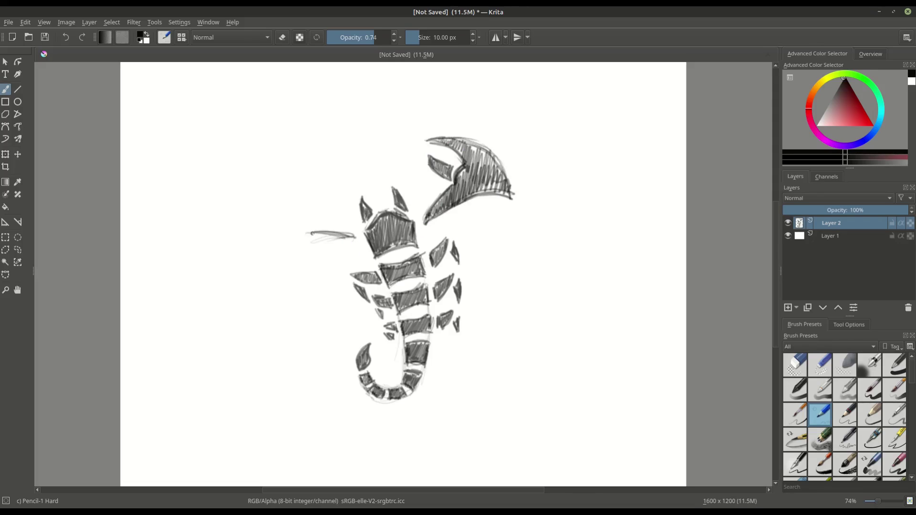
{"action": "mouse_move", "coordinate": [308, 181]}
{"action": "left_mouse_down"}
{"action": "mouse_move", "coordinate": [257, 250]}
{"action": "mouse_move", "coordinate": [276, 275]}
{"action": "left_mouse_up"}
{"action": "left_click_drag", "start_coordinate": [319, 171], "coordinate": [296, 215]}
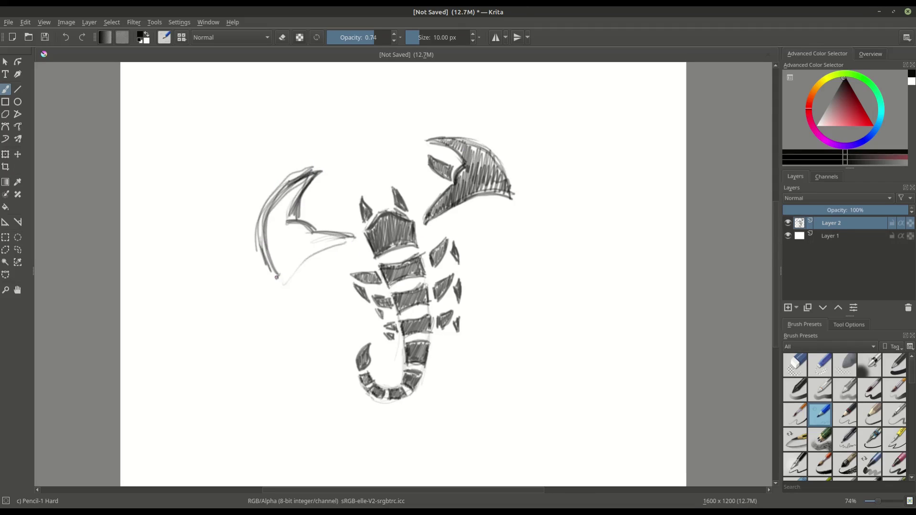
{"action": "mouse_move", "coordinate": [276, 276]}
{"action": "left_mouse_down"}
{"action": "mouse_move", "coordinate": [298, 186]}
{"action": "mouse_move", "coordinate": [291, 184]}
{"action": "mouse_move", "coordinate": [338, 238]}
{"action": "left_mouse_up"}
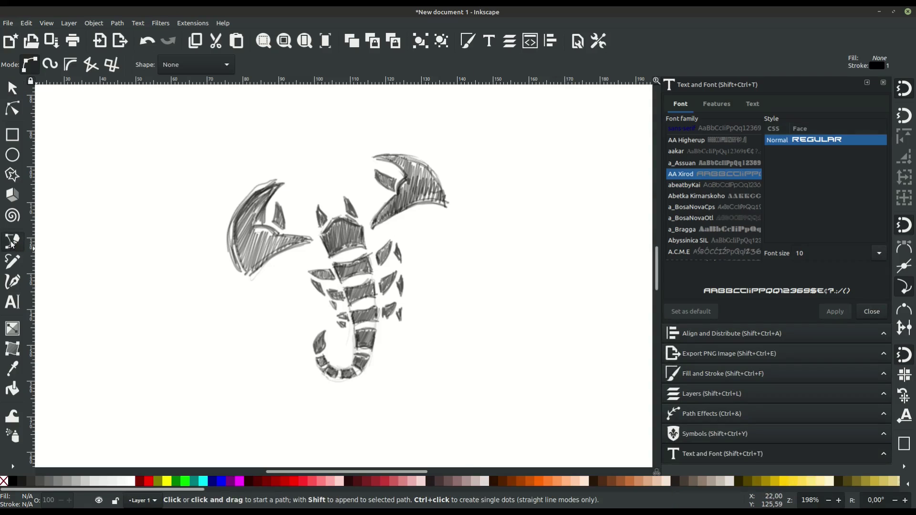
Select the imported sketch image and add a new layer from the Layers panel
{"action": "scroll", "coordinate": [328, 238], "scroll_direction": "up", "scroll_amount": 1}
{"action": "key", "text": "s"}
{"action": "left_click", "coordinate": [162, 214]}
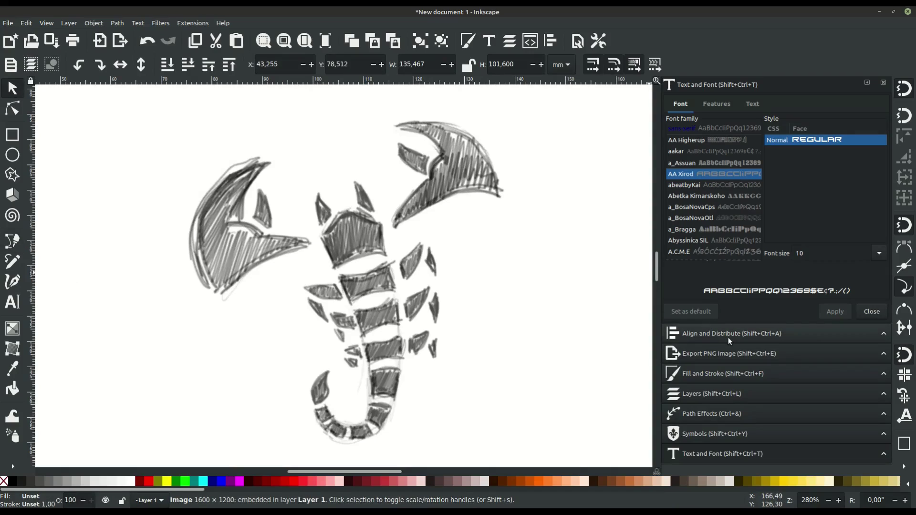
{"action": "left_click", "coordinate": [709, 396]}
{"action": "left_click", "coordinate": [671, 255]}
{"action": "key", "text": "Return"}
Move the sketch to Layer 1, fade it to about 45% opacity, and make Layer 2 active
{"action": "left_click", "coordinate": [706, 115]}
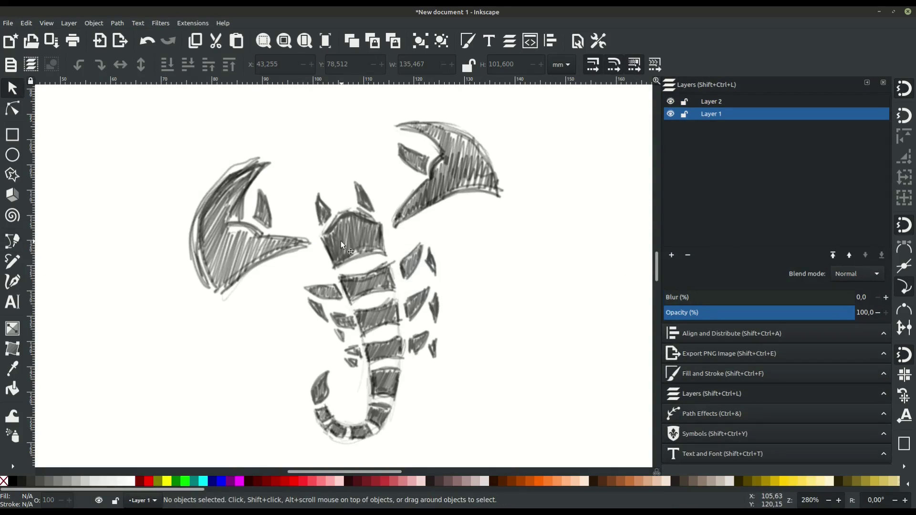
{"action": "right_click", "coordinate": [342, 244]}
{"action": "left_click", "coordinate": [379, 376]}
{"action": "left_click", "coordinate": [490, 320]}
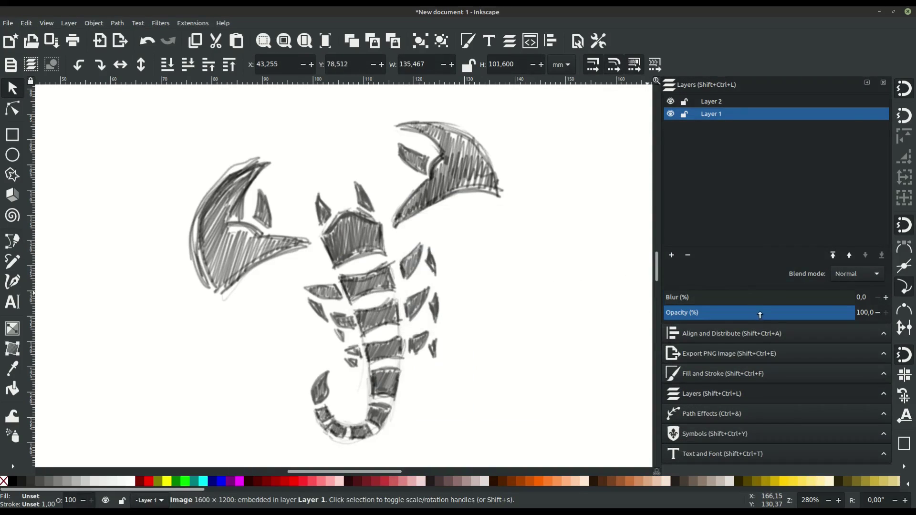
{"action": "left_click", "coordinate": [749, 312]}
{"action": "left_click", "coordinate": [710, 101]}
{"action": "left_click", "coordinate": [13, 241]}
Trace the scorpion's head as a closed outline with a curved lower edge
{"action": "scroll", "coordinate": [329, 257], "scroll_direction": "up", "scroll_amount": 1}
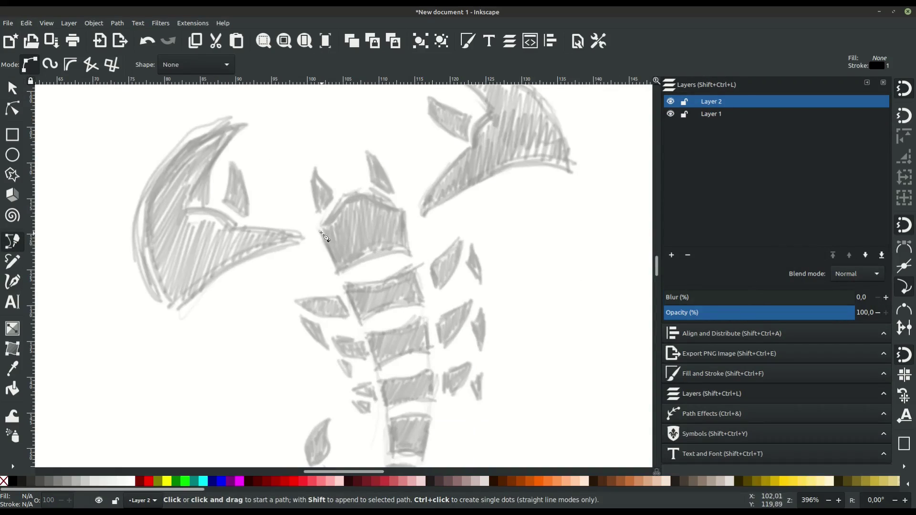
{"action": "left_click", "coordinate": [317, 227]}
{"action": "left_click", "coordinate": [338, 271]}
{"action": "left_click_drag", "start_coordinate": [409, 248], "coordinate": [459, 260]}
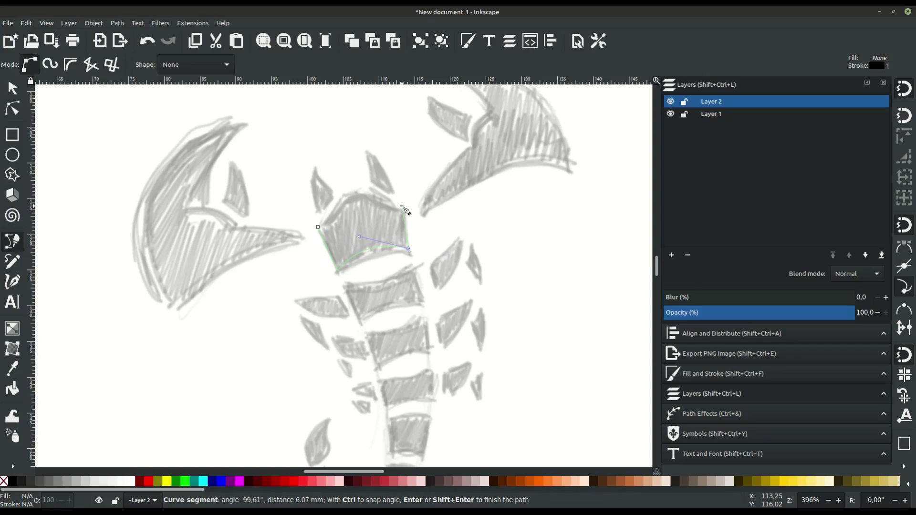
{"action": "left_click", "coordinate": [341, 200]}
{"action": "left_click", "coordinate": [317, 227]}
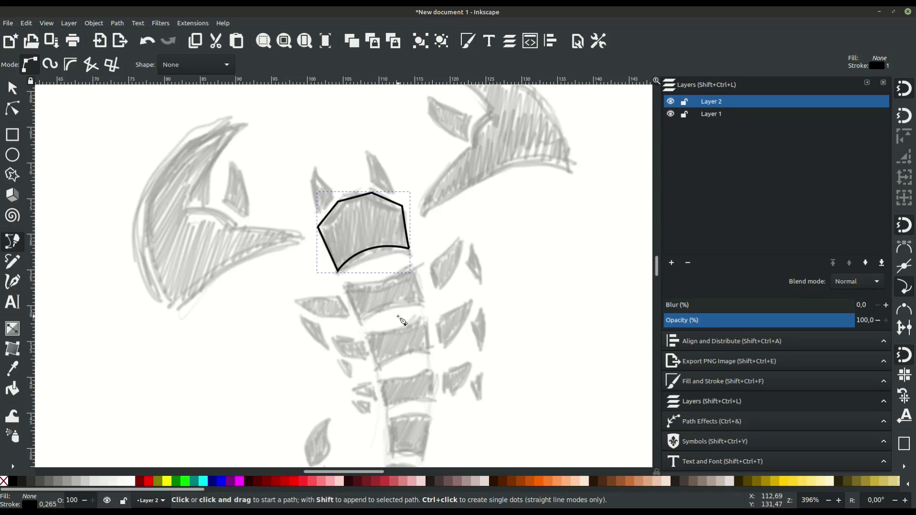
Trace the second body segment below the head as a closed curved outline
{"action": "scroll", "coordinate": [362, 283], "scroll_direction": "down", "scroll_amount": 2}
{"action": "left_click", "coordinate": [343, 244]}
{"action": "left_click", "coordinate": [424, 266]}
{"action": "left_click", "coordinate": [413, 226]}
{"action": "left_click_drag", "start_coordinate": [343, 245], "coordinate": [327, 243]}
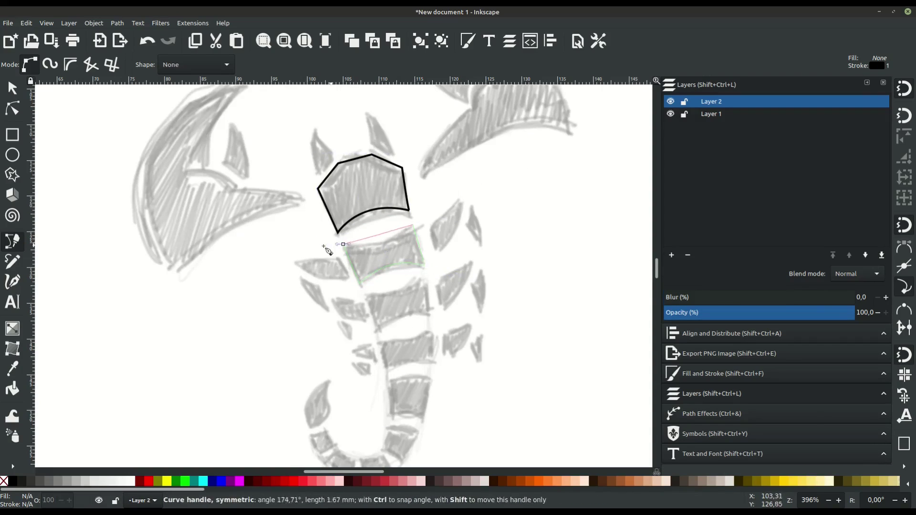
{"action": "key", "text": "n"}
{"action": "scroll", "coordinate": [383, 252], "scroll_direction": "down", "scroll_amount": 1}
{"action": "scroll", "coordinate": [383, 252], "scroll_direction": "up", "scroll_amount": 2}
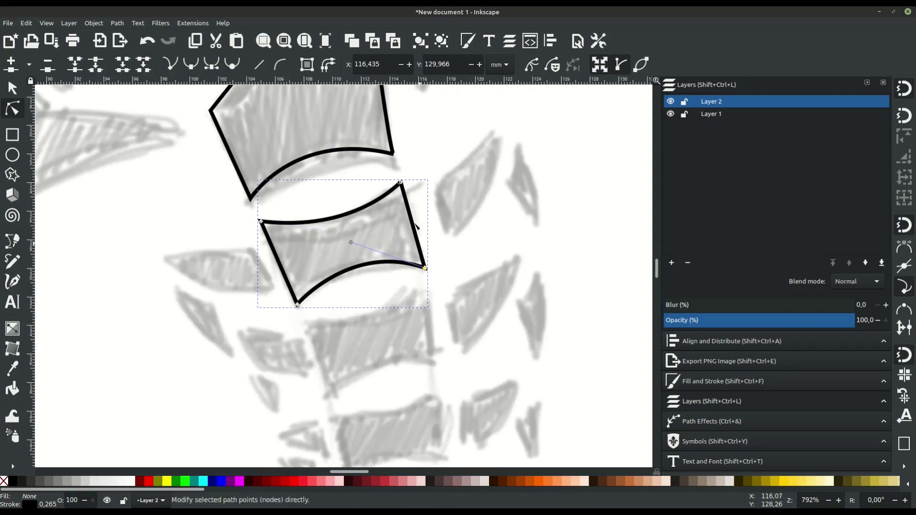
{"action": "scroll", "coordinate": [435, 256], "scroll_direction": "down", "scroll_amount": 1}
{"action": "left_click", "coordinate": [435, 255]}
{"action": "key", "text": "b"}
Trace the third body segment, undoing a path misplaced on the sketch layer
{"action": "scroll", "coordinate": [287, 296], "scroll_direction": "down", "scroll_amount": 2}
{"action": "left_click", "coordinate": [324, 262]}
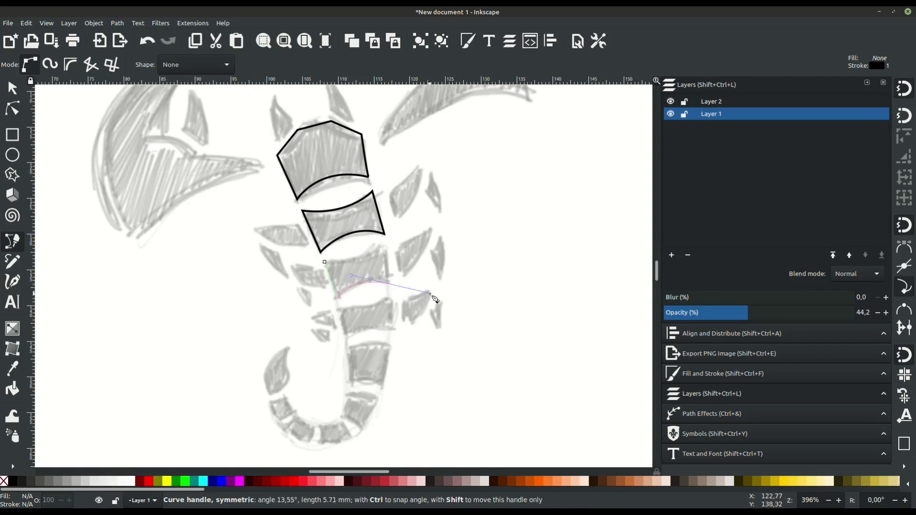
{"action": "left_click", "coordinate": [384, 246]}
{"action": "key", "text": "Return"}
{"action": "key", "text": "ctrl+z"}
{"action": "left_click", "coordinate": [325, 262]}
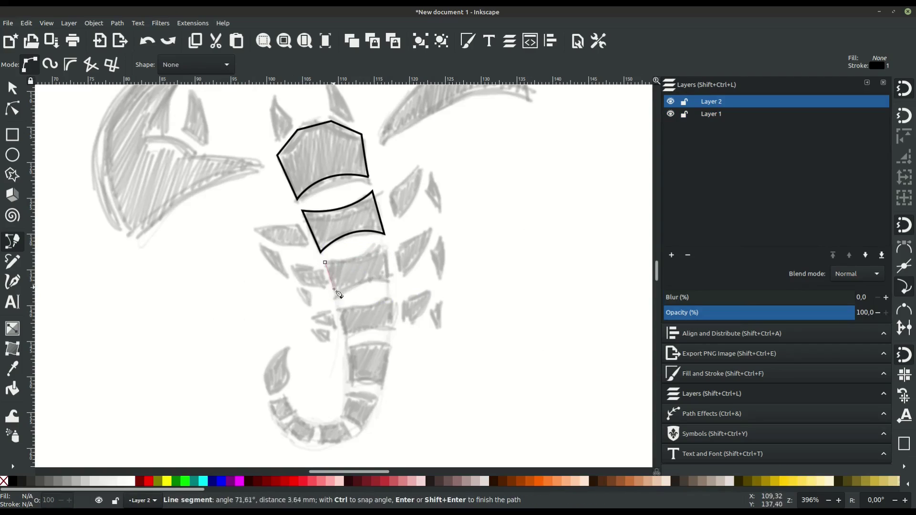
{"action": "left_click", "coordinate": [325, 261]}
{"action": "scroll", "coordinate": [334, 264], "scroll_direction": "down", "scroll_amount": 4}
Outline the fourth body segment further down the tail
{"action": "left_click", "coordinate": [340, 233]}
{"action": "left_click", "coordinate": [345, 259]}
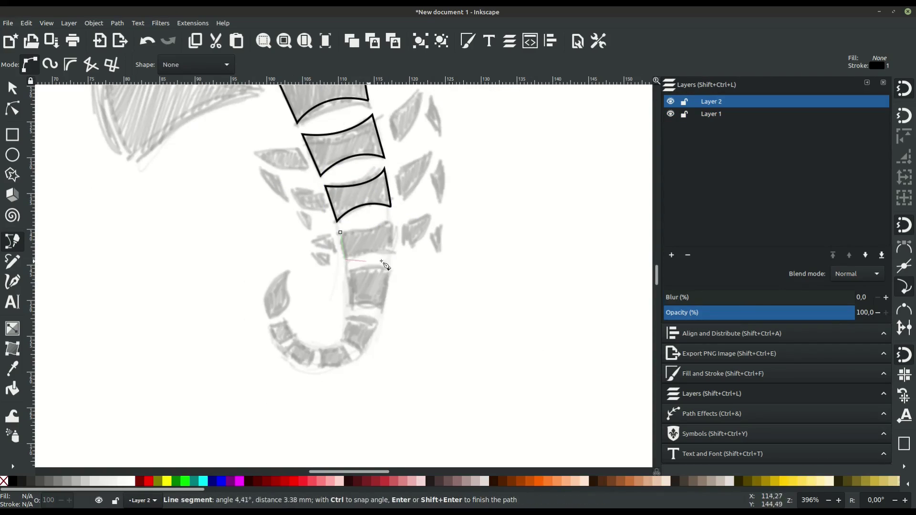
{"action": "left_click", "coordinate": [347, 269]}
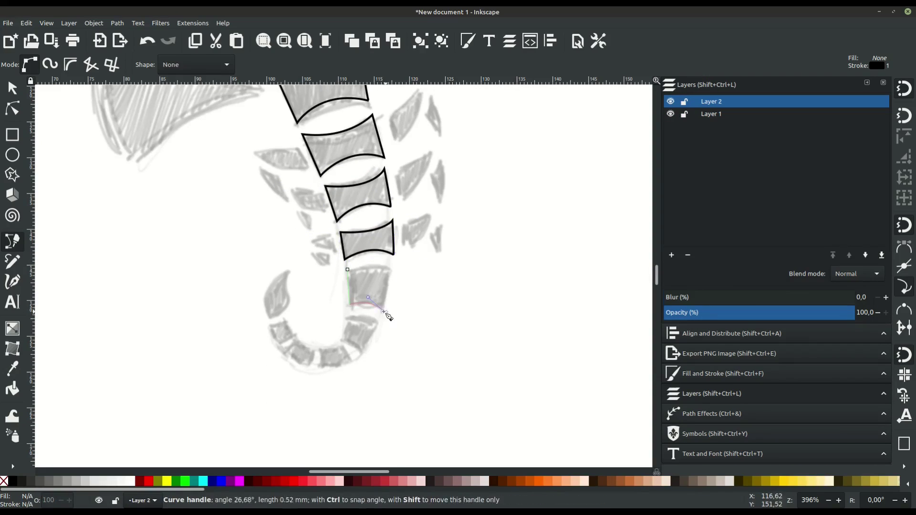
{"action": "scroll", "coordinate": [363, 296], "scroll_direction": "up", "scroll_amount": 1}
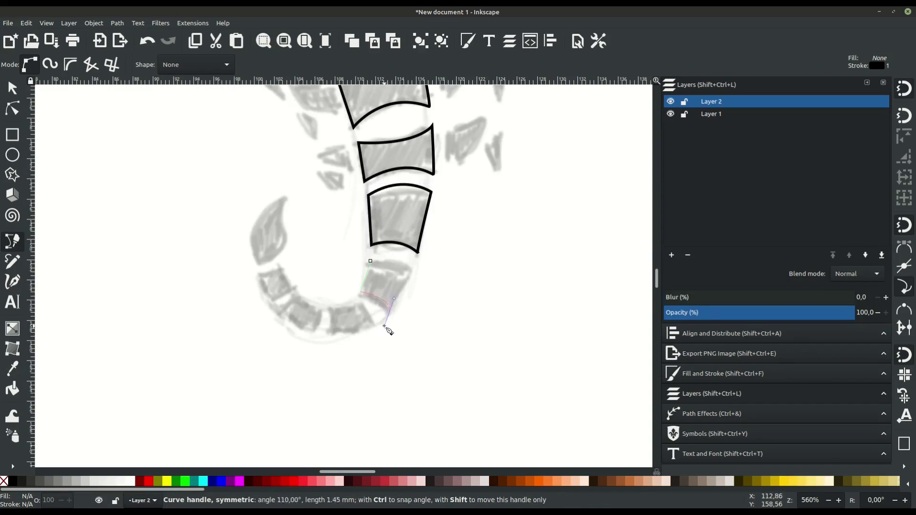
Close the fifth segment and trace the next curved tail segments
{"action": "left_click", "coordinate": [370, 262]}
{"action": "left_click_drag", "start_coordinate": [328, 307], "coordinate": [324, 349]}
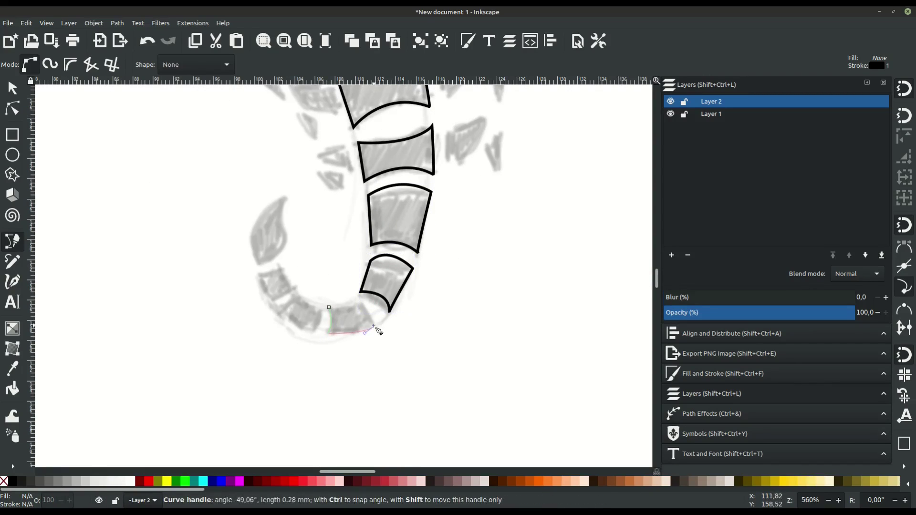
{"action": "left_click", "coordinate": [329, 307]}
{"action": "scroll", "coordinate": [321, 338], "scroll_direction": "up", "scroll_amount": 1}
{"action": "left_click_drag", "start_coordinate": [322, 297], "coordinate": [306, 343]}
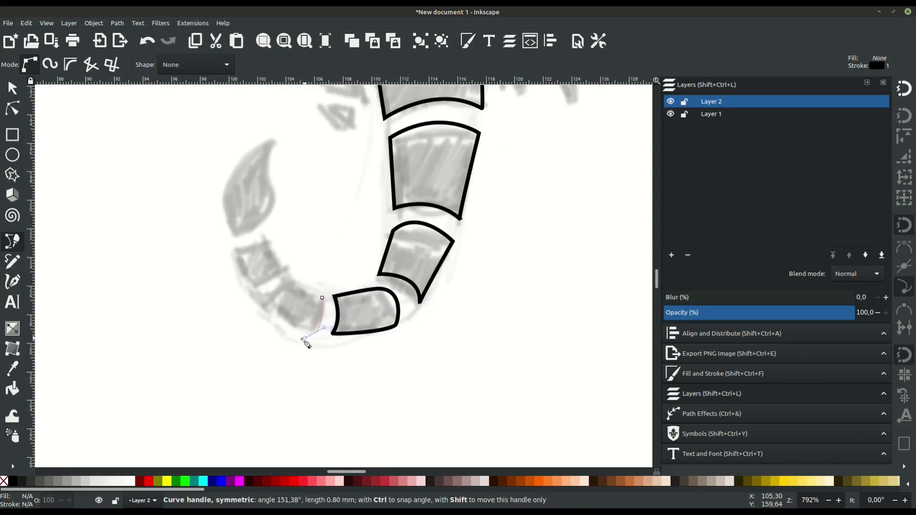
{"action": "left_click", "coordinate": [318, 299]}
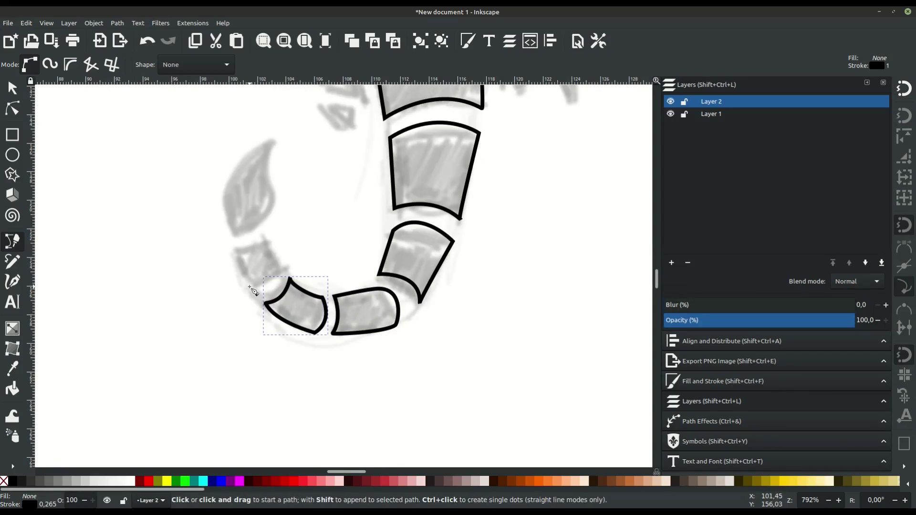
Trace the small tail segment and the curved tail tip
{"action": "left_click", "coordinate": [249, 286]}
{"action": "left_click_drag", "start_coordinate": [279, 282], "coordinate": [289, 276]}
{"action": "left_click", "coordinate": [284, 278]}
{"action": "scroll", "coordinate": [286, 286], "scroll_direction": "up", "scroll_amount": 3}
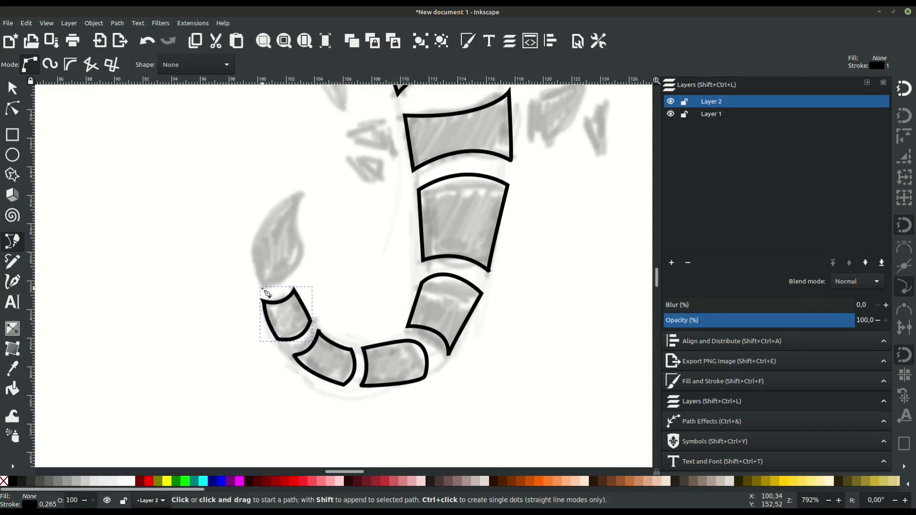
{"action": "left_click_drag", "start_coordinate": [305, 190], "coordinate": [215, 214]}
{"action": "left_click", "coordinate": [261, 289]}
{"action": "left_click", "coordinate": [303, 264]}
{"action": "left_click", "coordinate": [304, 190]}
{"action": "scroll", "coordinate": [422, 319], "scroll_direction": "up", "scroll_amount": 5}
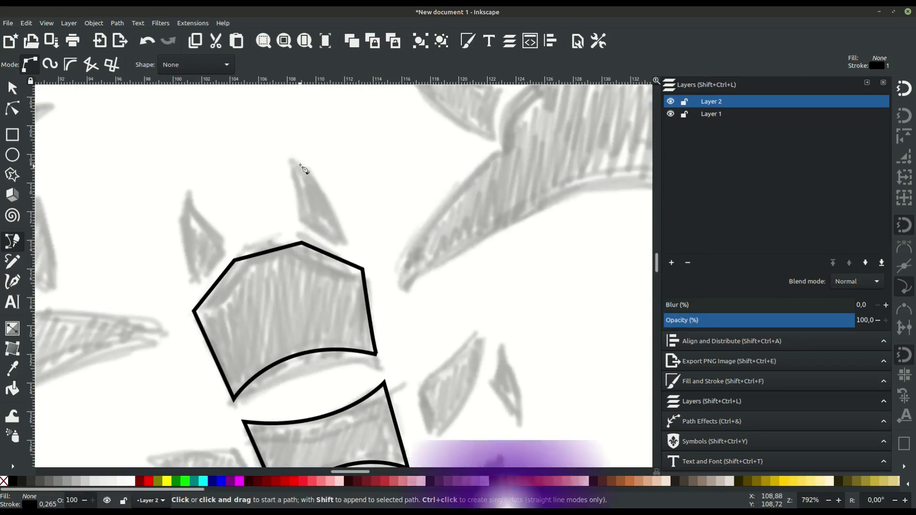
Outline the right horn, then duplicate it and rotate the copy toward the left horn
{"action": "left_click", "coordinate": [190, 320]}
{"action": "left_click", "coordinate": [307, 229]}
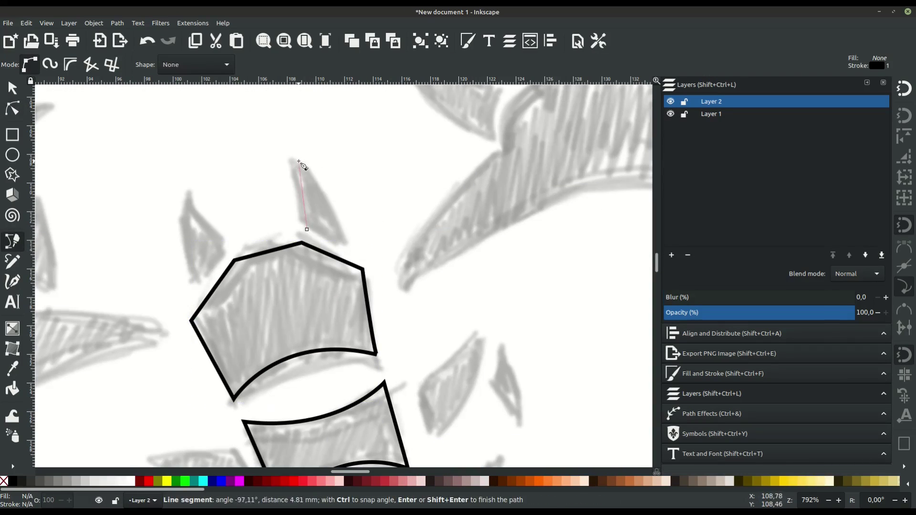
{"action": "left_click", "coordinate": [349, 246]}
{"action": "left_click", "coordinate": [307, 229]}
{"action": "key", "text": "s"}
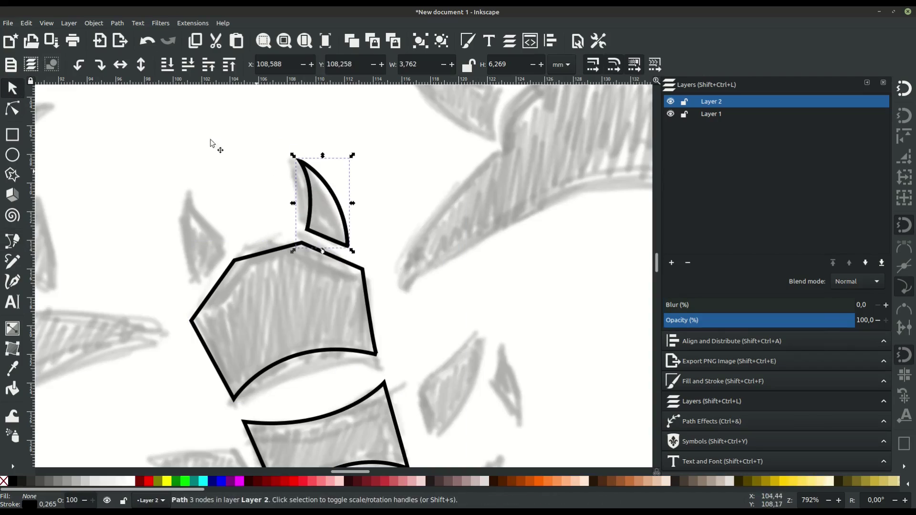
{"action": "key", "text": "ctrl+d"}
{"action": "left_click_drag", "start_coordinate": [324, 205], "coordinate": [201, 243]}
{"action": "left_click_drag", "start_coordinate": [215, 181], "coordinate": [196, 191]}
{"action": "left_click", "coordinate": [415, 305]}
Begin tracing a leg piece beside the body with a curved top edge
{"action": "scroll", "coordinate": [414, 305], "scroll_direction": "down", "scroll_amount": 5}
{"action": "scroll", "coordinate": [303, 238], "scroll_direction": "right", "scroll_amount": 4}
{"action": "key", "text": "b"}
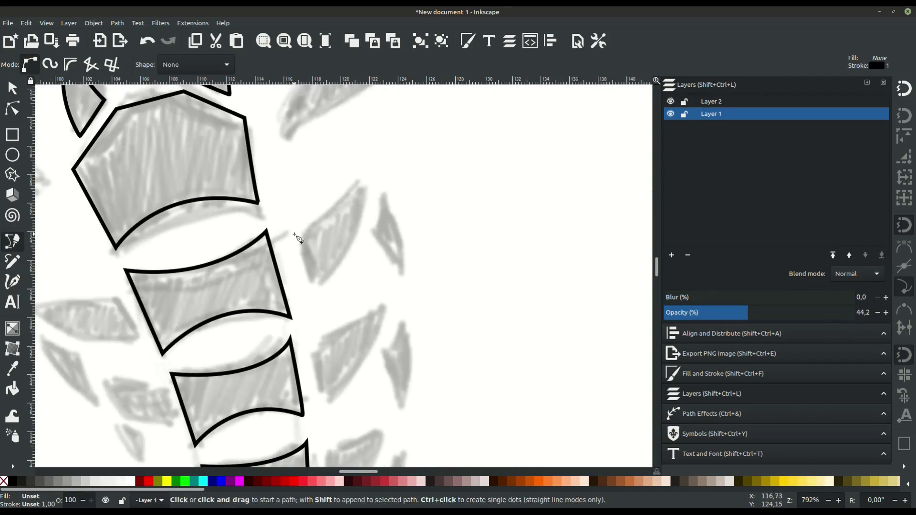
{"action": "left_click", "coordinate": [288, 230]}
{"action": "left_click", "coordinate": [304, 290]}
{"action": "left_click_drag", "start_coordinate": [365, 172], "coordinate": [367, 100]}
Close the leg piece, move it to Layer 2, and bend its right side
{"action": "left_click", "coordinate": [288, 230]}
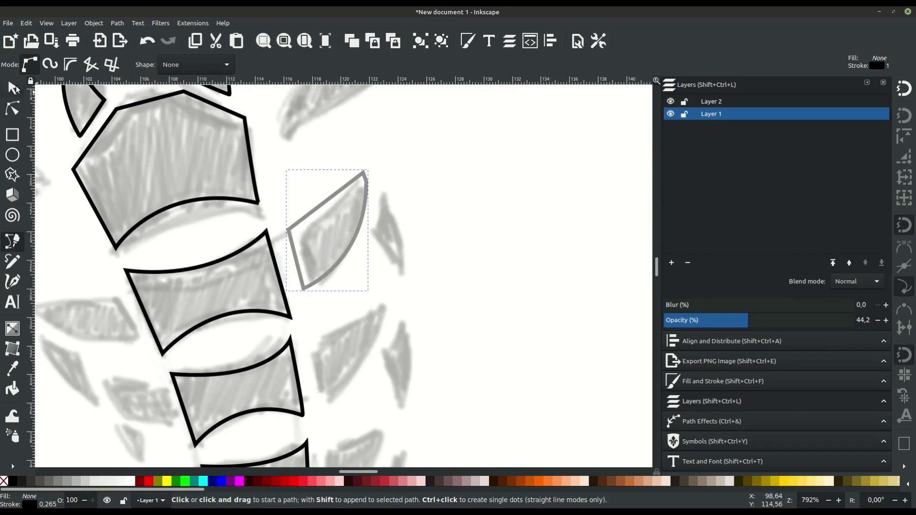
{"action": "key", "text": "s"}
{"action": "left_click", "coordinate": [453, 231]}
{"action": "left_click", "coordinate": [489, 320]}
{"action": "left_click", "coordinate": [368, 229]}
{"action": "key", "text": "ctrl+shift+f"}
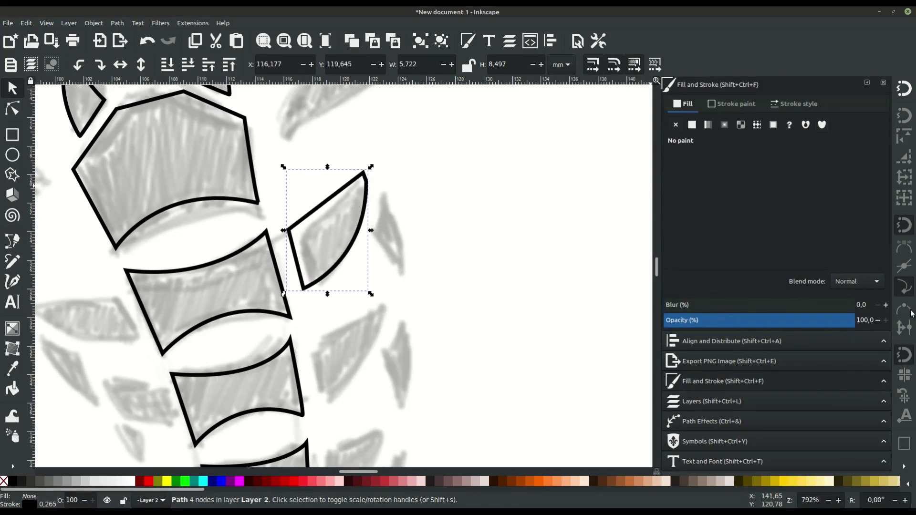
{"action": "key", "text": "n"}
{"action": "left_click", "coordinate": [366, 180]}
{"action": "mouse_move", "coordinate": [338, 225]}
{"action": "left_mouse_down"}
{"action": "mouse_move", "coordinate": [370, 217]}
{"action": "mouse_move", "coordinate": [334, 210]}
{"action": "mouse_move", "coordinate": [363, 241]}
{"action": "left_mouse_up"}
Trace a curved spike beside the leg piece and check it zoomed in
{"action": "key", "text": "b"}
{"action": "left_click", "coordinate": [373, 181]}
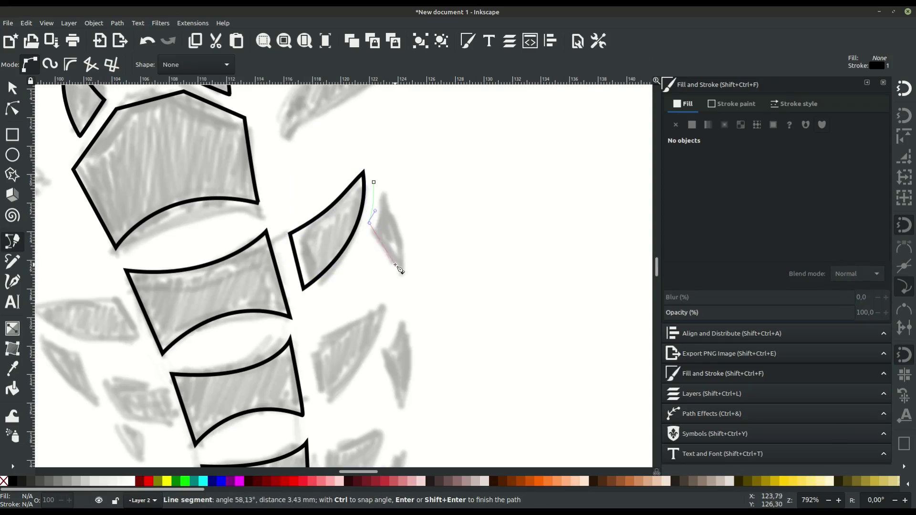
{"action": "left_click_drag", "start_coordinate": [400, 270], "coordinate": [399, 303]}
{"action": "left_click_drag", "start_coordinate": [373, 182], "coordinate": [364, 167]}
{"action": "key", "text": "n"}
{"action": "key", "text": "3"}
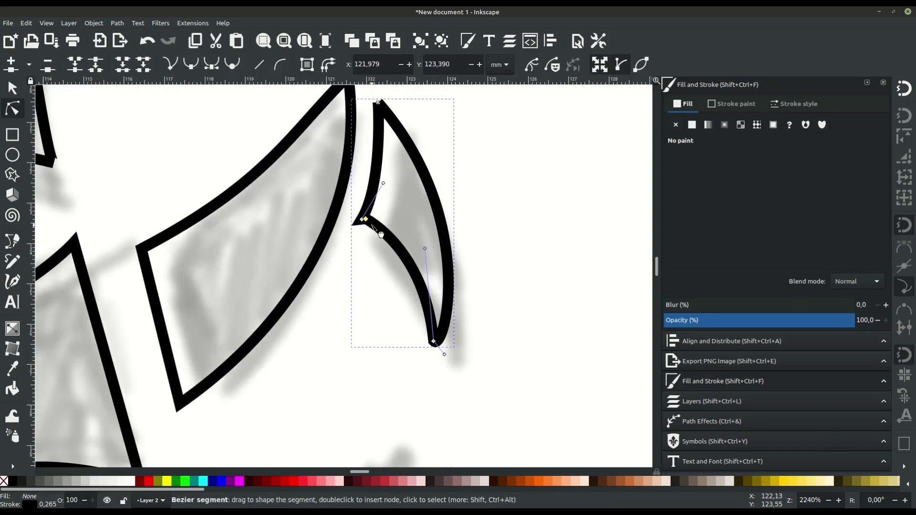
{"action": "key", "text": "s"}
{"action": "left_click", "coordinate": [395, 317]}
Duplicate the leg-and-spike pair twice, shrinking and placing copies down the right side
{"action": "scroll", "coordinate": [405, 210], "scroll_direction": "down", "scroll_amount": 4}
{"action": "left_click", "coordinate": [409, 244]}
{"action": "left_click", "coordinate": [376, 233], "text": "shift"}
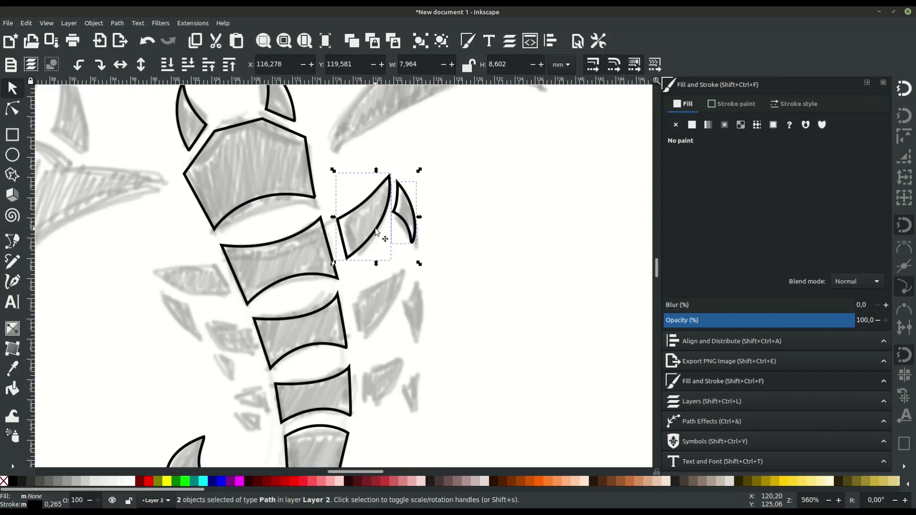
{"action": "right_click", "coordinate": [377, 232]}
{"action": "left_click", "coordinate": [390, 297]}
{"action": "left_click_drag", "start_coordinate": [435, 352], "coordinate": [430, 347]}
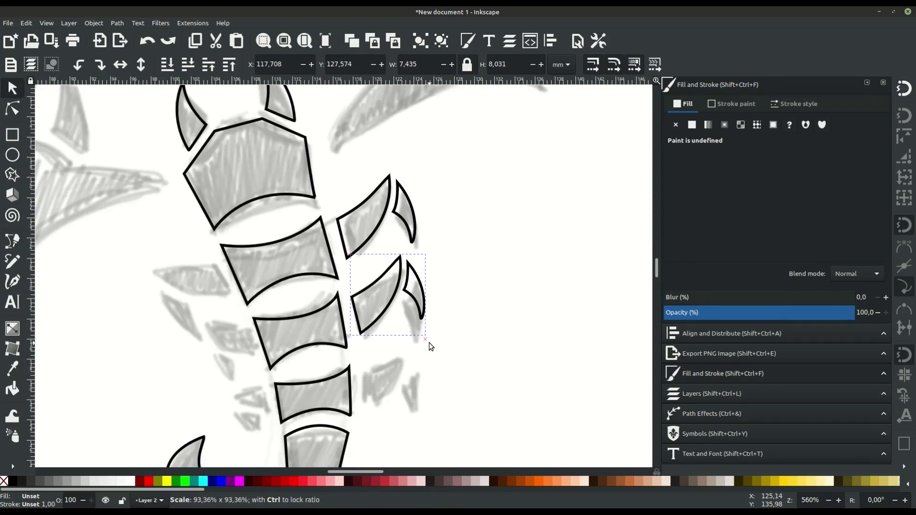
{"action": "scroll", "coordinate": [424, 256], "scroll_direction": "down", "scroll_amount": 2}
{"action": "right_click", "coordinate": [394, 229]}
{"action": "left_click", "coordinate": [429, 293]}
{"action": "left_click_drag", "start_coordinate": [391, 267], "coordinate": [395, 344]}
{"action": "left_click_drag", "start_coordinate": [425, 376], "coordinate": [431, 368]}
{"action": "left_click_drag", "start_coordinate": [426, 293], "coordinate": [429, 310]}
Duplicate the leg pairs onto the body's left side, rotating each to match the sketch
{"action": "left_click", "coordinate": [378, 204]}
{"action": "right_click", "coordinate": [388, 205]}
{"action": "left_click", "coordinate": [429, 101]}
{"action": "mouse_move", "coordinate": [370, 213]}
{"action": "left_mouse_down"}
{"action": "mouse_move", "coordinate": [280, 234]}
{"action": "mouse_move", "coordinate": [200, 229]}
{"action": "left_mouse_up"}
{"action": "scroll", "coordinate": [200, 229], "scroll_direction": "down", "scroll_amount": 2}
{"action": "left_click_drag", "start_coordinate": [209, 186], "coordinate": [214, 181]}
{"action": "left_click_drag", "start_coordinate": [165, 162], "coordinate": [169, 153]}
{"action": "mouse_move", "coordinate": [217, 171]}
{"action": "left_mouse_down"}
{"action": "mouse_move", "coordinate": [257, 282]}
{"action": "mouse_move", "coordinate": [265, 276]}
{"action": "mouse_move", "coordinate": [286, 307]}
{"action": "mouse_move", "coordinate": [293, 299]}
{"action": "mouse_move", "coordinate": [293, 329]}
{"action": "left_mouse_up"}
{"action": "scroll", "coordinate": [286, 307], "scroll_direction": "down", "scroll_amount": 2}
{"action": "mouse_move", "coordinate": [277, 296]}
{"action": "left_mouse_down"}
{"action": "mouse_move", "coordinate": [262, 292]}
{"action": "mouse_move", "coordinate": [302, 313]}
{"action": "mouse_move", "coordinate": [280, 264]}
{"action": "left_mouse_up"}
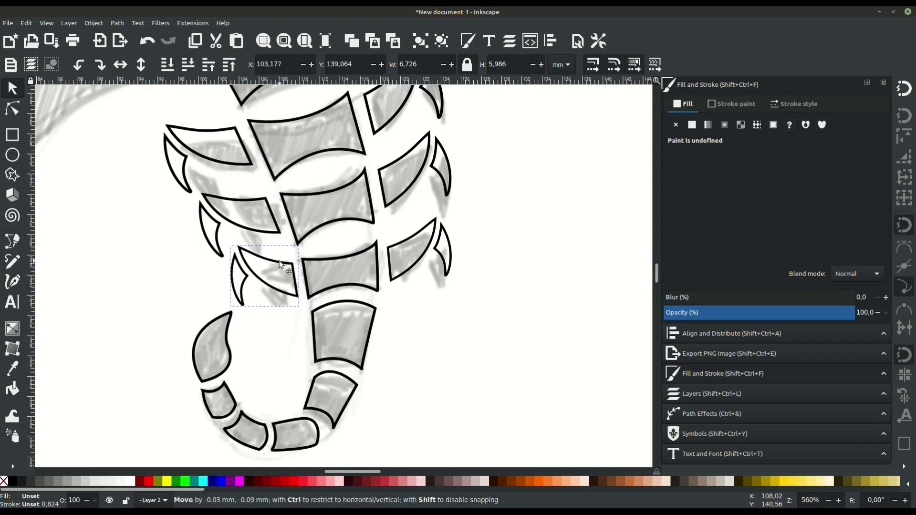
{"action": "key", "text": "minus"}
Pen-trace the right claw outline and move it onto Layer 2
{"action": "key", "text": "b"}
{"action": "left_click", "coordinate": [348, 290]}
{"action": "left_click_drag", "start_coordinate": [407, 219], "coordinate": [453, 200]}
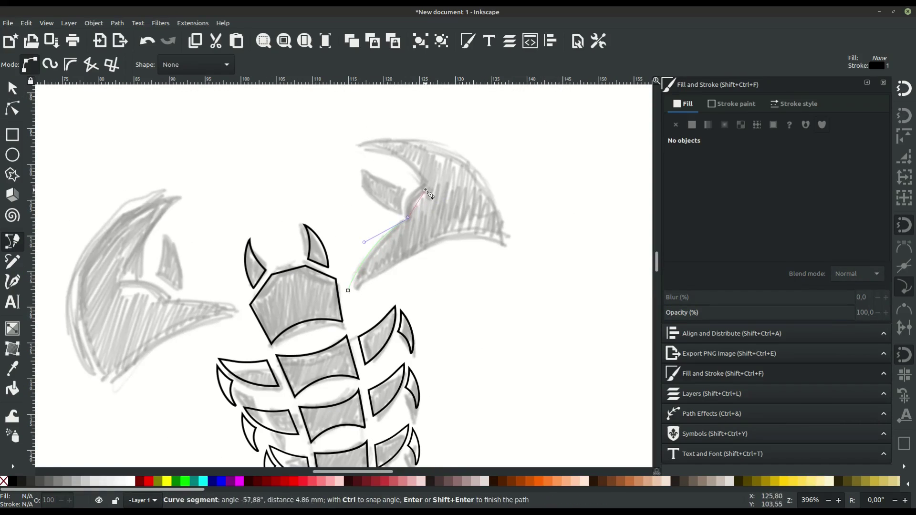
{"action": "scroll", "coordinate": [506, 287], "scroll_direction": "up", "scroll_amount": 3}
{"action": "left_click_drag", "start_coordinate": [508, 304], "coordinate": [540, 426]}
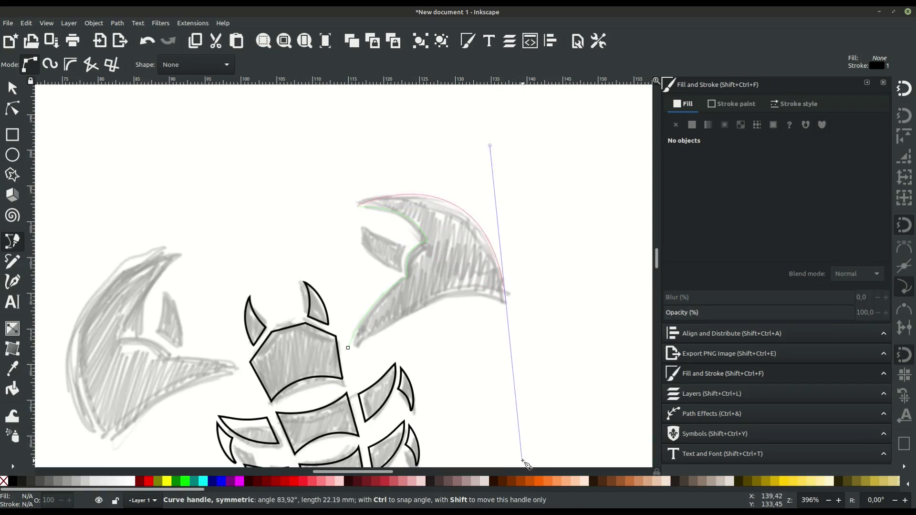
{"action": "scroll", "coordinate": [371, 344], "scroll_direction": "down", "scroll_amount": 1}
{"action": "left_click_drag", "start_coordinate": [347, 271], "coordinate": [363, 268]}
{"action": "key", "text": "s"}
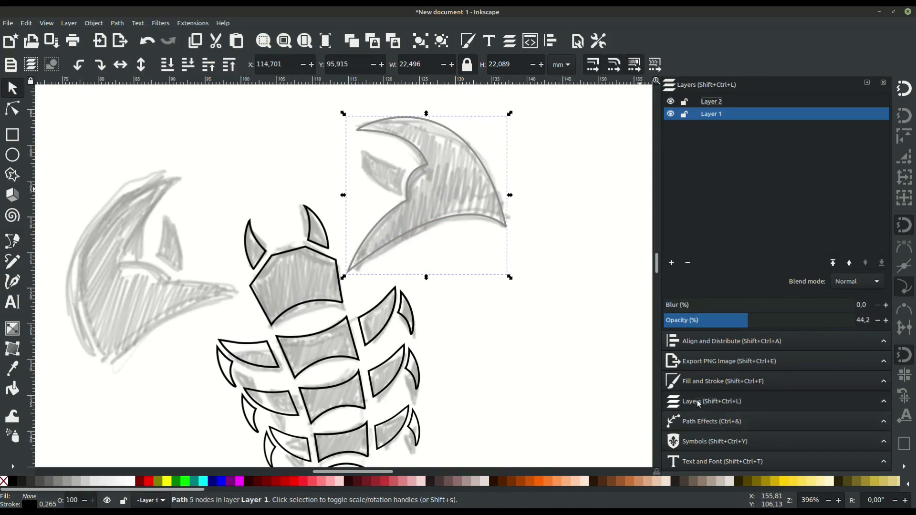
{"action": "right_click", "coordinate": [446, 218]}
{"action": "left_click", "coordinate": [483, 352]}
{"action": "key", "text": "Return"}
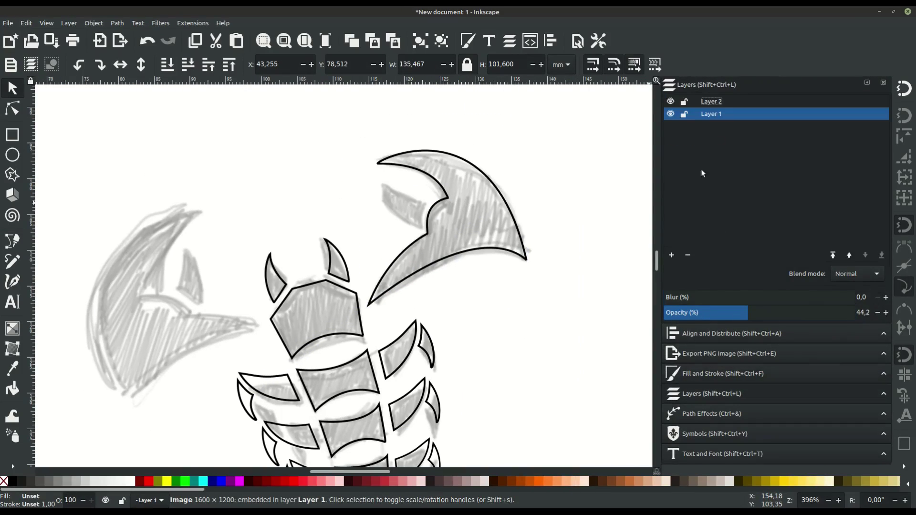
Trace the claw's inner notch, group it with the mirrored copy, and drag it left
{"action": "key", "text": "Escape"}
{"action": "scroll", "coordinate": [424, 221], "scroll_direction": "up", "scroll_amount": 1, "text": "ctrl"}
{"action": "left_click", "coordinate": [364, 158]}
{"action": "left_click_drag", "start_coordinate": [425, 197], "coordinate": [428, 238]}
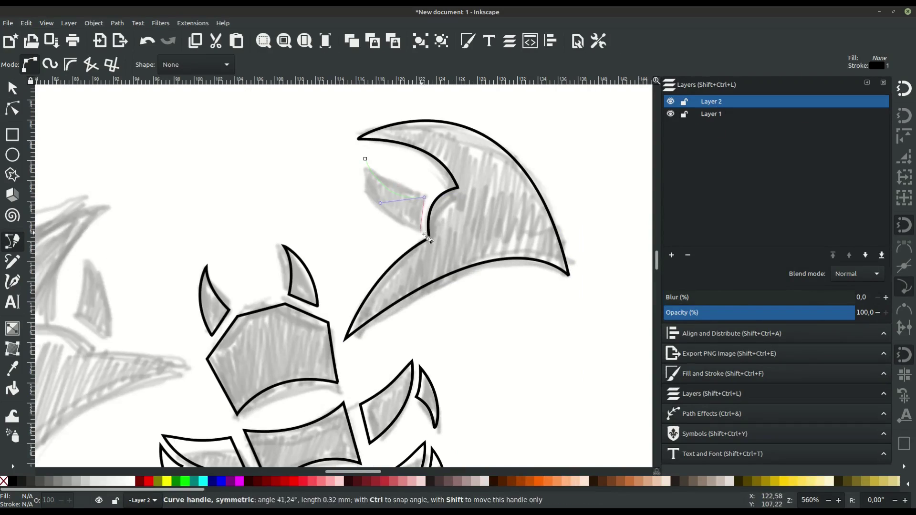
{"action": "left_click", "coordinate": [365, 158]}
{"action": "right_click", "coordinate": [446, 193]}
{"action": "left_click", "coordinate": [471, 409]}
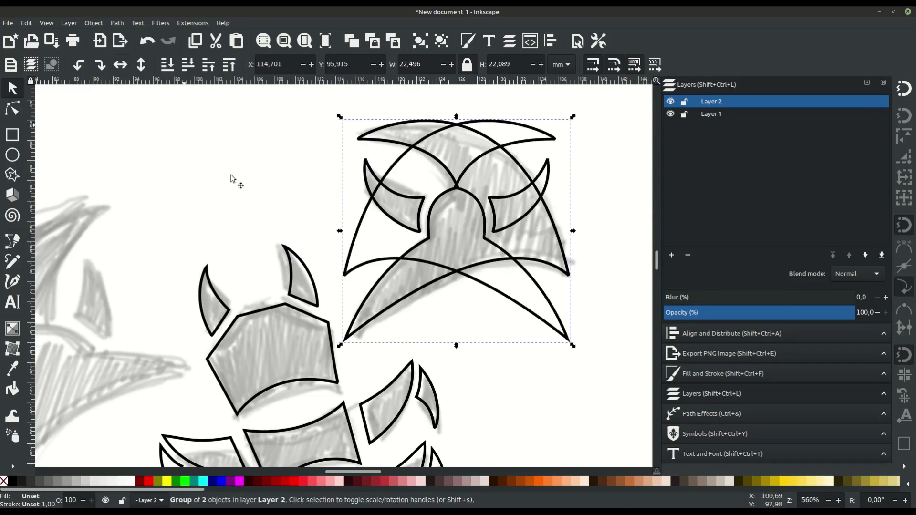
{"action": "mouse_move", "coordinate": [235, 180]}
{"action": "left_mouse_down"}
{"action": "mouse_move", "coordinate": [289, 390]}
{"action": "mouse_move", "coordinate": [258, 312]}
{"action": "left_mouse_up"}
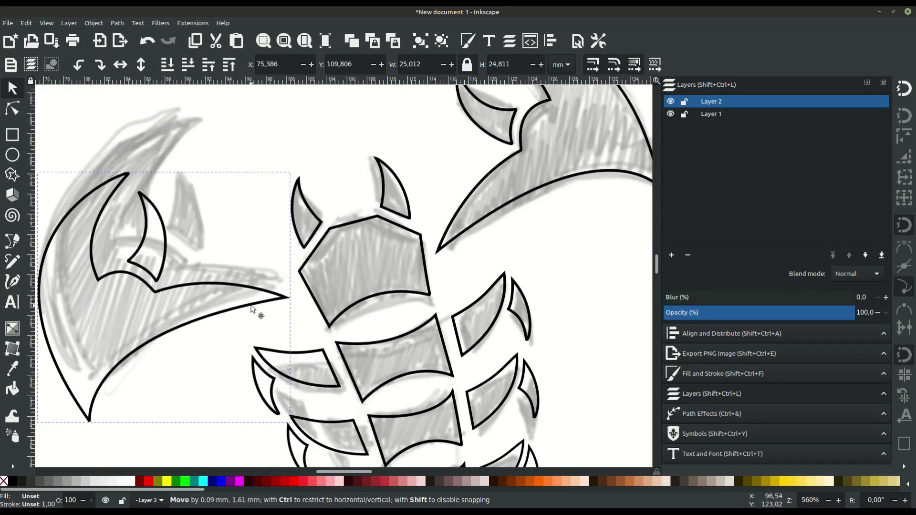
Hide the sketch layer, make Layer 2 current, and rotate the right claw slightly
{"action": "key", "text": "minus"}
{"action": "key", "text": "minus"}
{"action": "left_click", "coordinate": [522, 293]}
{"action": "left_click", "coordinate": [670, 115]}
{"action": "left_click", "coordinate": [245, 276]}
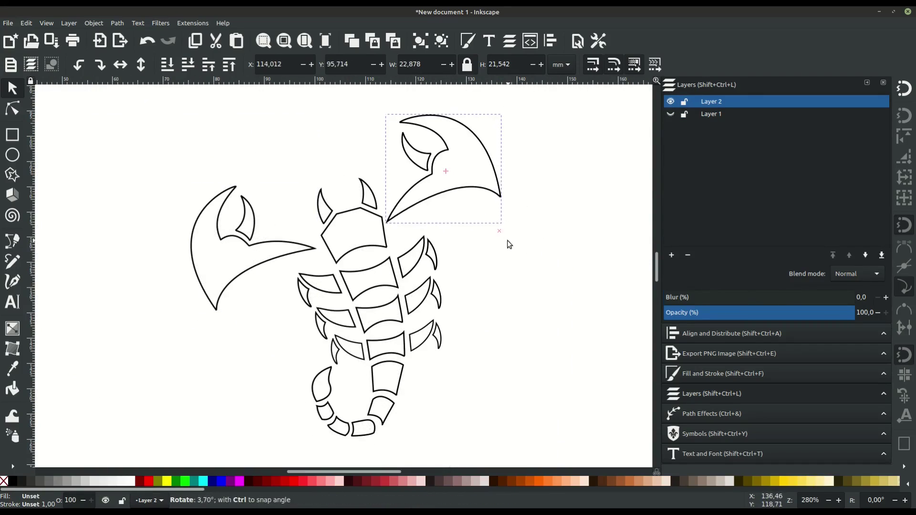
{"action": "left_click_drag", "start_coordinate": [509, 246], "coordinate": [509, 209]}
Give every scorpion piece a flat black fill and no stroke
{"action": "key", "text": "minus"}
{"action": "left_click", "coordinate": [135, 143]}
{"action": "key", "text": "ctrl+a"}
{"action": "left_click", "coordinate": [723, 373]}
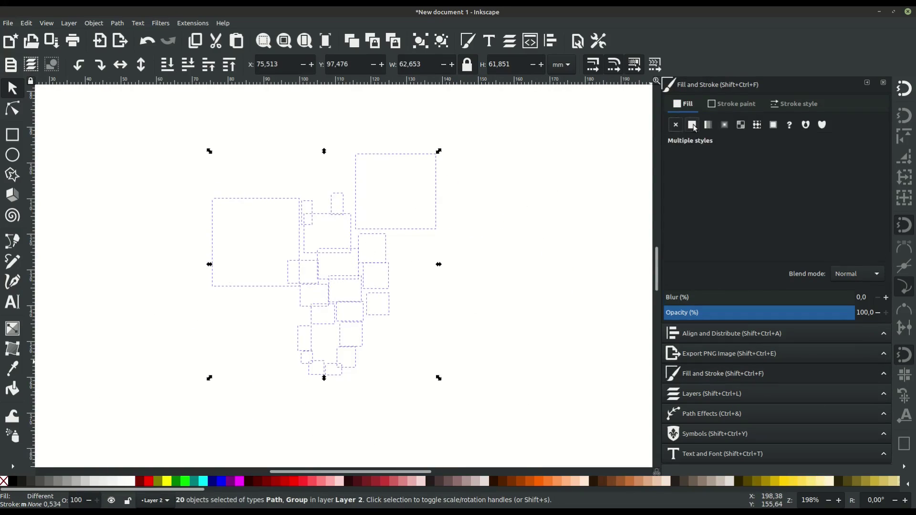
{"action": "left_click", "coordinate": [692, 125]}
Group the scorpion pieces, ungroup them again, and nudge a tail segment into place
{"action": "left_click_drag", "start_coordinate": [180, 151], "coordinate": [456, 328]}
{"action": "right_click", "coordinate": [345, 327]}
{"action": "left_click", "coordinate": [382, 454]}
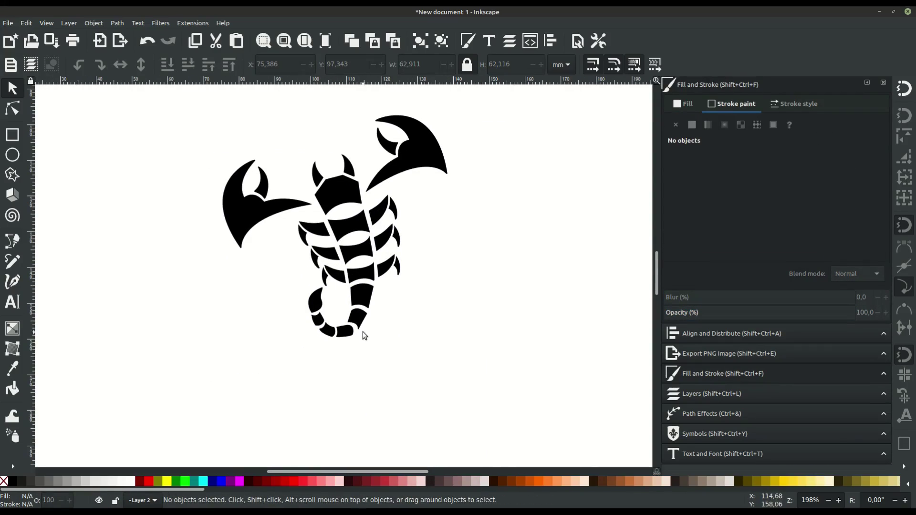
{"action": "right_click", "coordinate": [363, 268]}
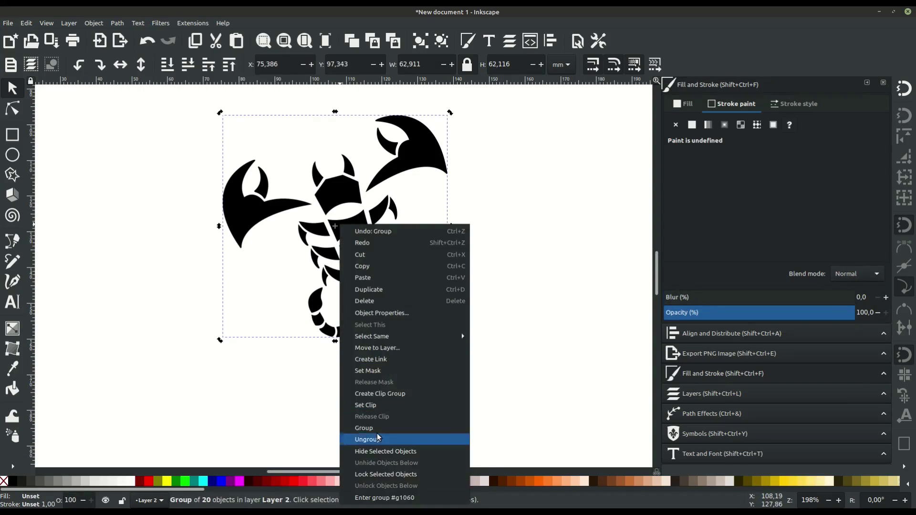
{"action": "left_click", "coordinate": [372, 435]}
{"action": "left_click", "coordinate": [291, 274]}
{"action": "left_click_drag", "start_coordinate": [301, 318], "coordinate": [305, 329]}
Draw the missing tail segment as a closed Pen path and place a text cursor beside the scorpion
{"action": "key", "text": "plus"}
{"action": "key", "text": "plus"}
{"action": "key", "text": "b"}
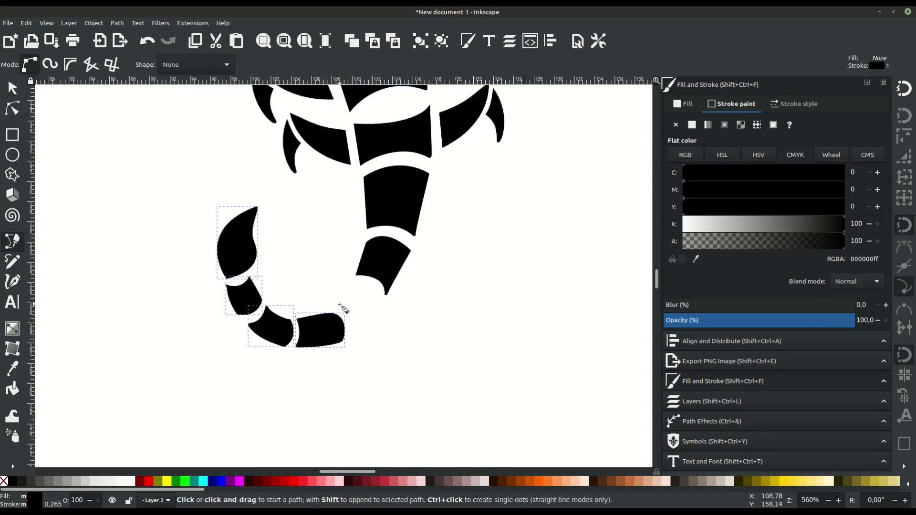
{"action": "left_click", "coordinate": [342, 330]}
{"action": "left_click", "coordinate": [361, 293]}
{"action": "left_click_drag", "start_coordinate": [393, 323], "coordinate": [397, 329]}
{"action": "left_click_drag", "start_coordinate": [357, 370], "coordinate": [341, 378]}
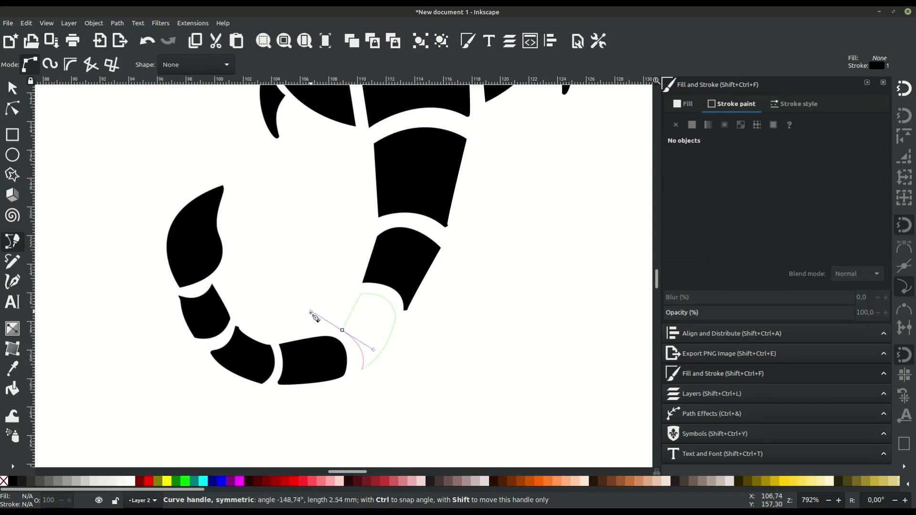
{"action": "left_click", "coordinate": [342, 330]}
{"action": "key", "text": "n"}
{"action": "key", "text": "Escape"}
{"action": "key", "text": "minus"}
{"action": "key", "text": "minus"}
{"action": "key", "text": "minus"}
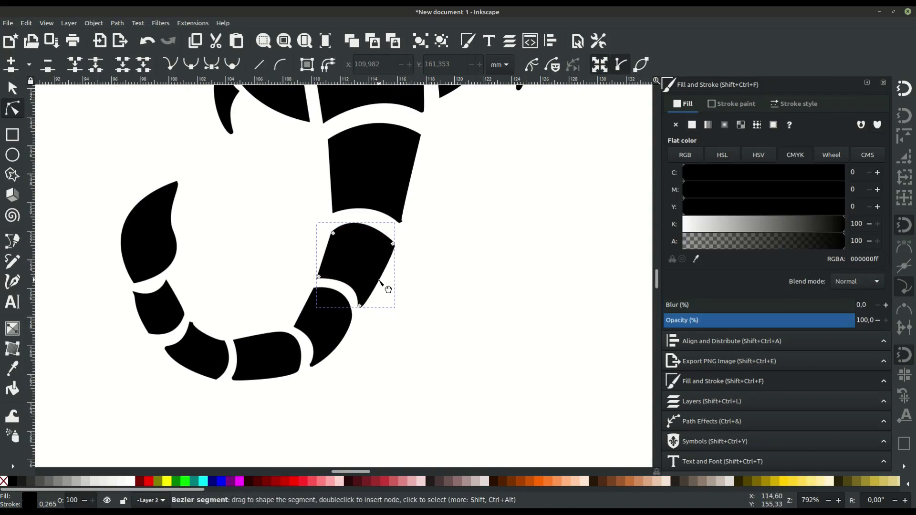
{"action": "left_click", "coordinate": [12, 301]}
{"action": "left_click", "coordinate": [388, 284]}
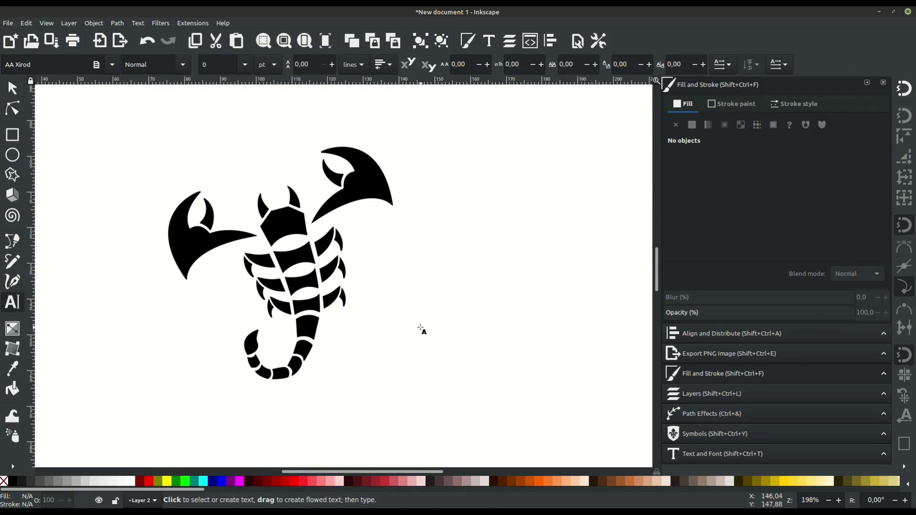
Type SCORPION, then enlarge and position it beside the scorpion's tail
{"action": "type", "text": "scorpion"}
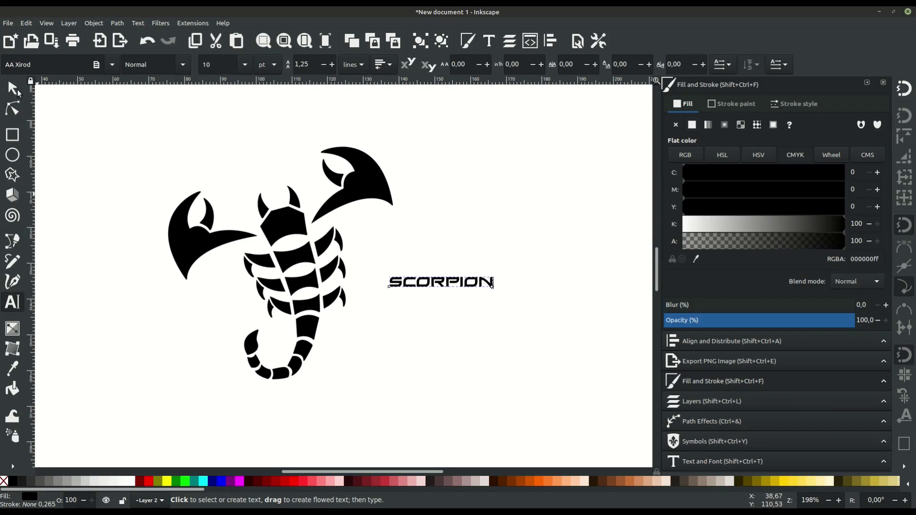
{"action": "left_click", "coordinate": [12, 87]}
{"action": "left_click_drag", "start_coordinate": [498, 289], "coordinate": [571, 333]}
{"action": "scroll", "coordinate": [386, 278], "scroll_direction": "right", "scroll_amount": 3}
{"action": "left_click_drag", "start_coordinate": [387, 276], "coordinate": [339, 327]}
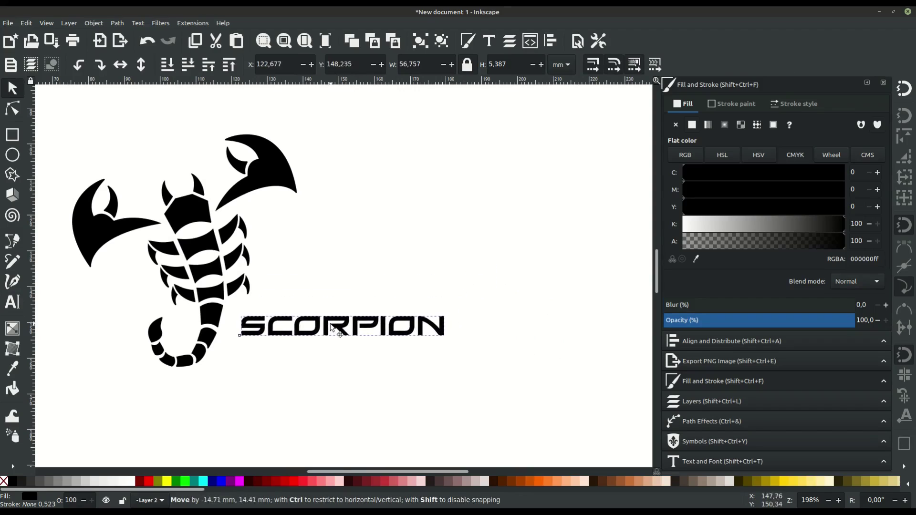
{"action": "left_click_drag", "start_coordinate": [455, 311], "coordinate": [540, 305]}
{"action": "left_click_drag", "start_coordinate": [443, 315], "coordinate": [443, 328]}
{"action": "left_click", "coordinate": [371, 381]}
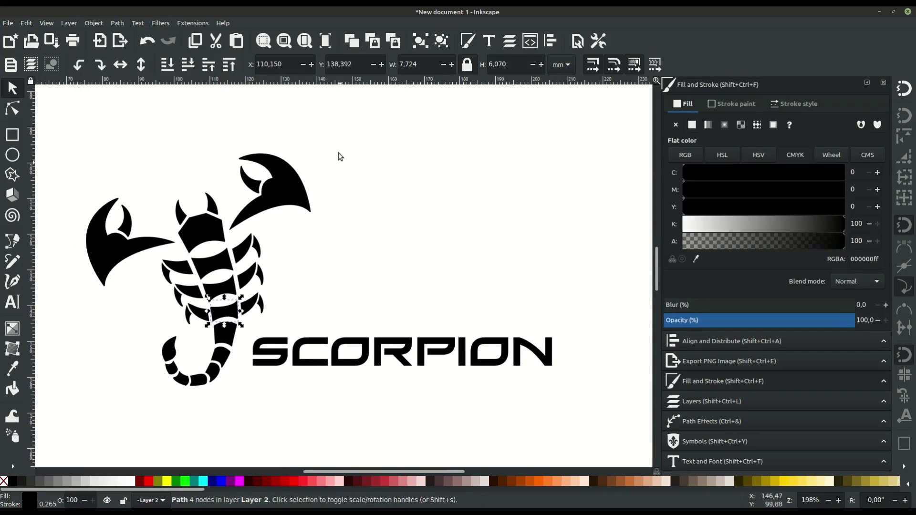
Group all the scorpion pieces and shift the group slightly left and down
{"action": "left_click_drag", "start_coordinate": [339, 143], "coordinate": [71, 395]}
{"action": "right_click", "coordinate": [201, 224]}
{"action": "left_click", "coordinate": [226, 438]}
{"action": "left_click_drag", "start_coordinate": [216, 268], "coordinate": [210, 271]}
{"action": "key", "text": "Escape"}
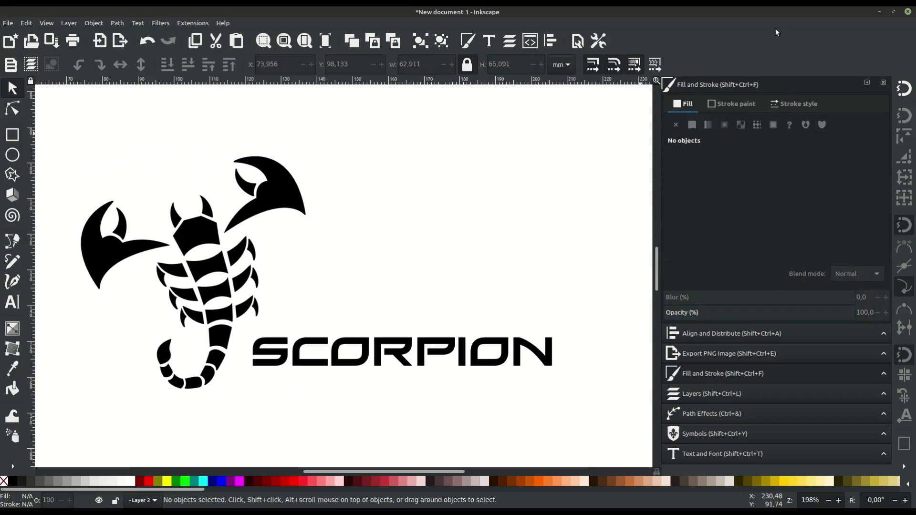